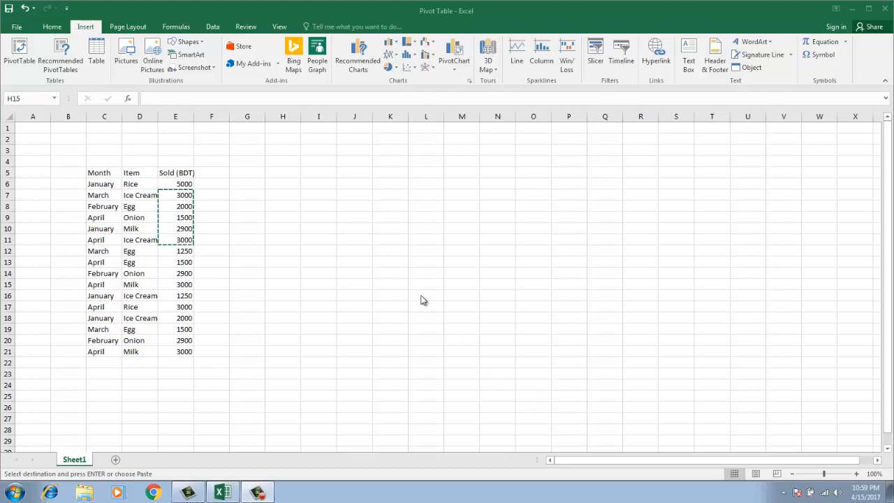
Review the Month and Item entries in the Sheet2 sales table, including Milk in D10
left_click(106, 173)
left_click(103, 172)
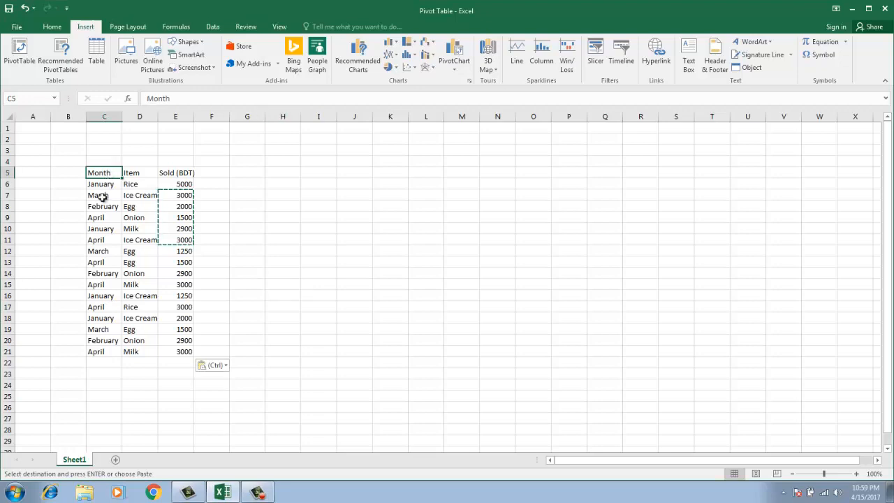
left_click(149, 185)
left_click(146, 196)
left_click(145, 206)
left_click(141, 218)
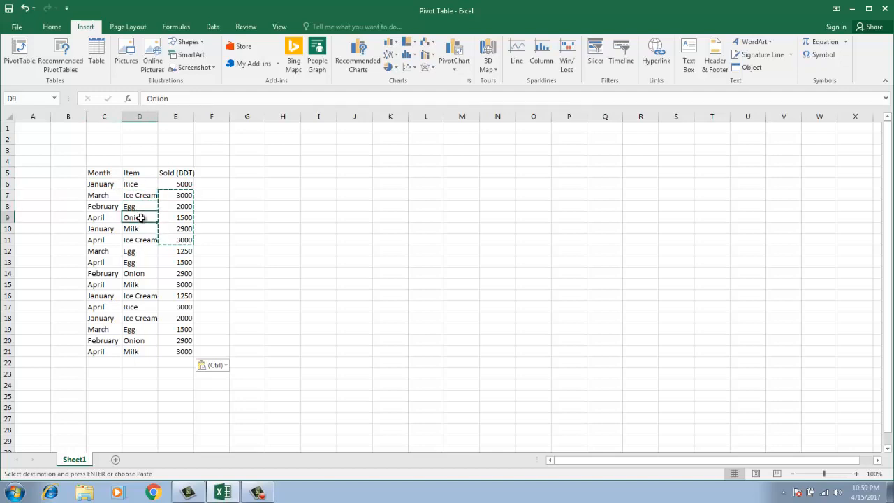
left_click(146, 231)
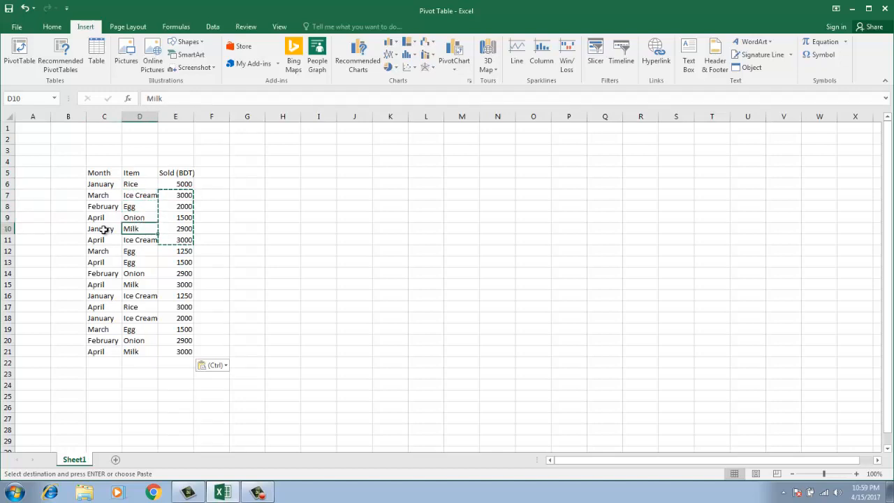
left_click(211, 231)
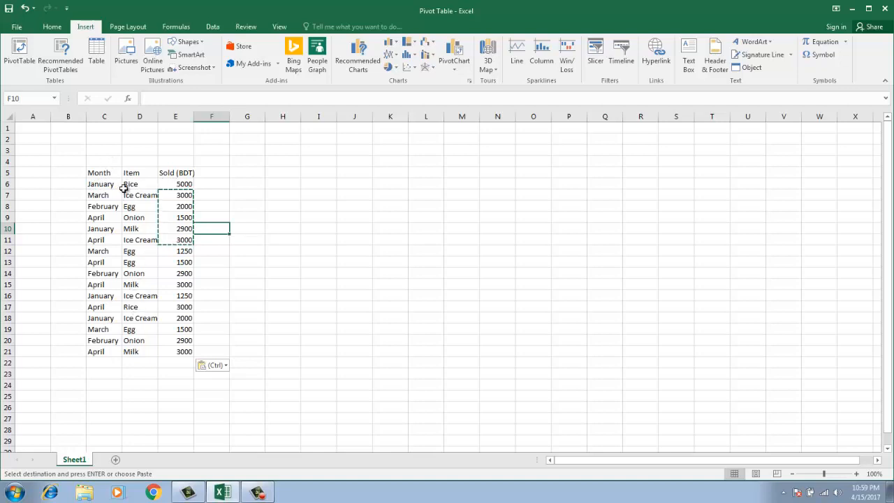
Select the Month, Item and Sold (BDT) range C4:E20 and start a PivotTable from it
left_click_drag(95, 174, 184, 358)
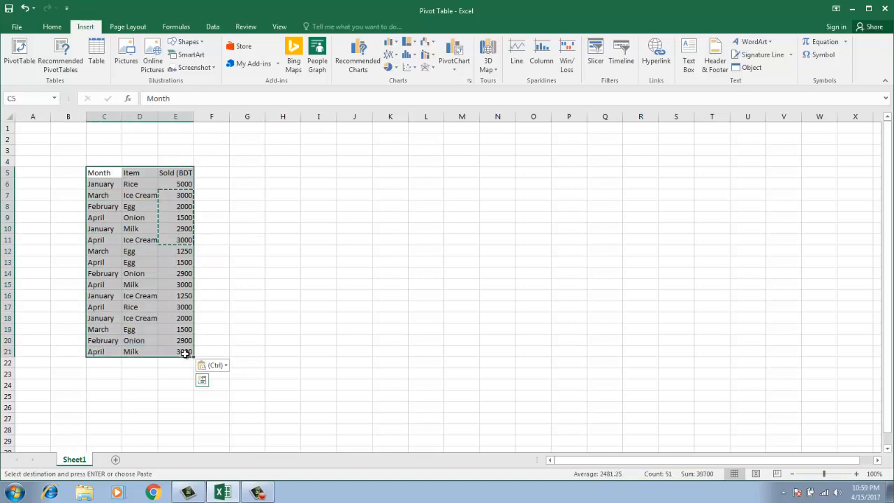
left_click(53, 27)
left_click(85, 28)
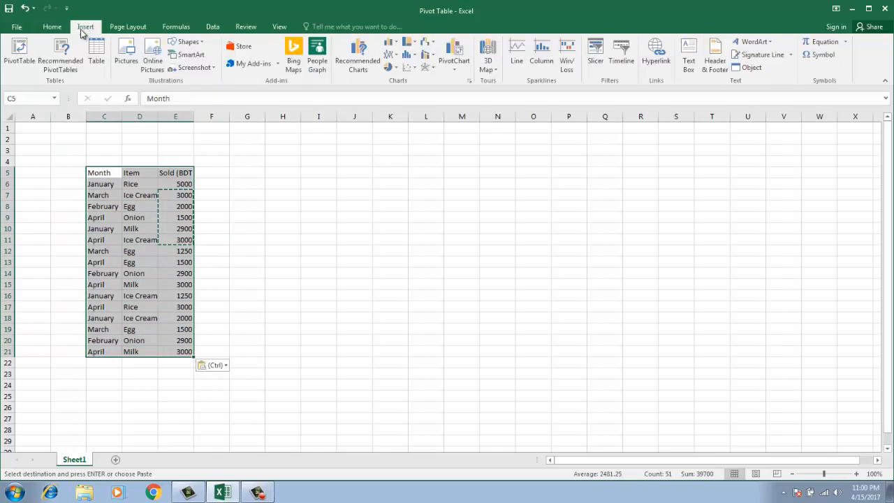
left_click(20, 49)
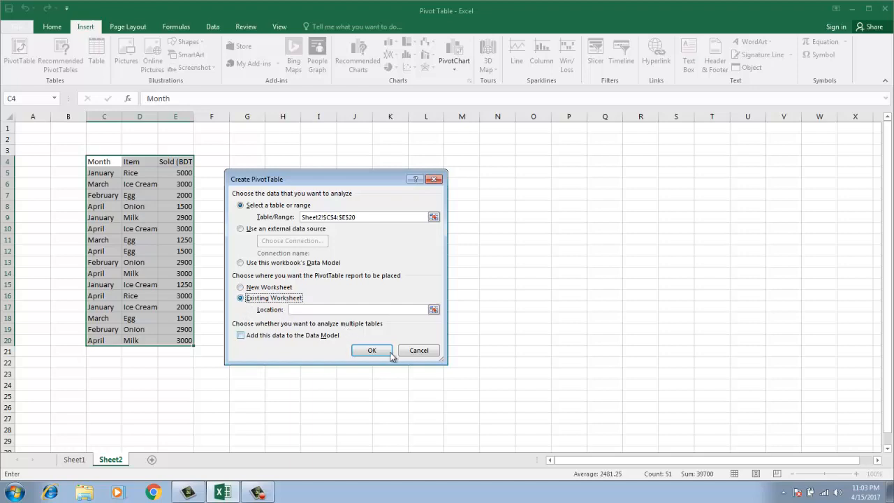
Place the new PivotTable at Sheet2!$M$4 and create it
left_click(466, 162)
left_click(372, 352)
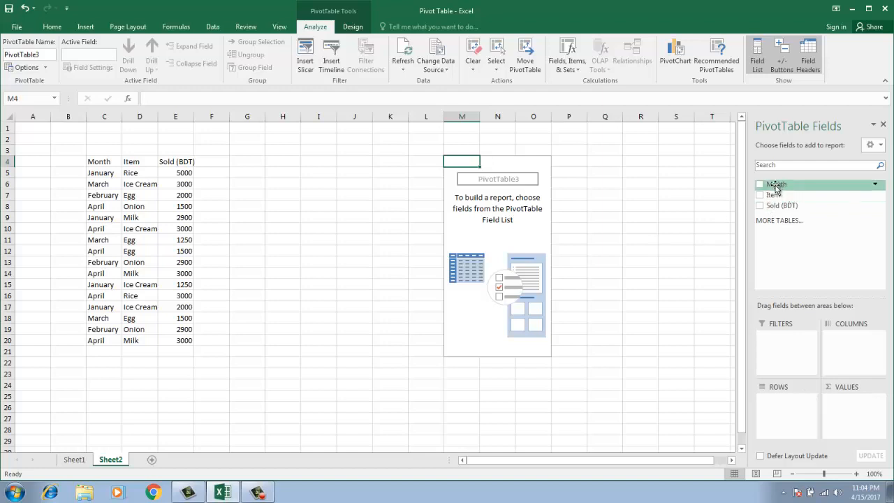
Put Month in Rows and Sold (BDT) in Values, giving a 39700 grand total
left_click_drag(775, 187, 779, 427)
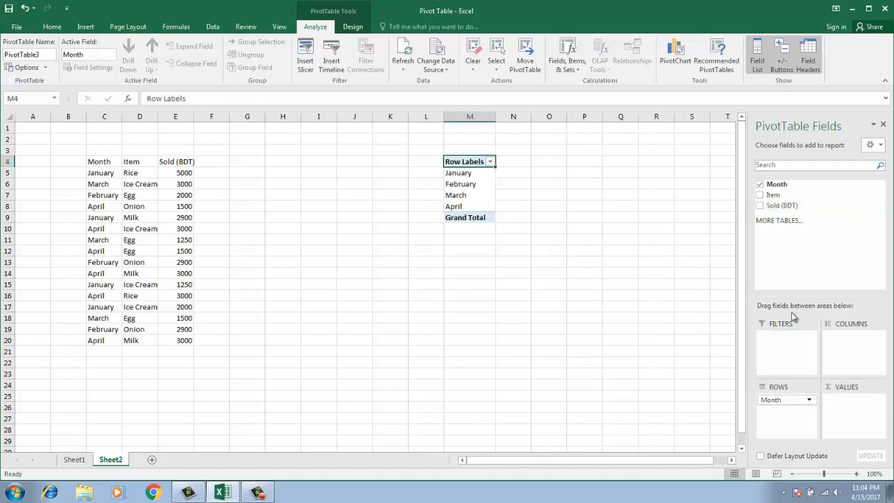
left_click_drag(783, 205, 854, 417)
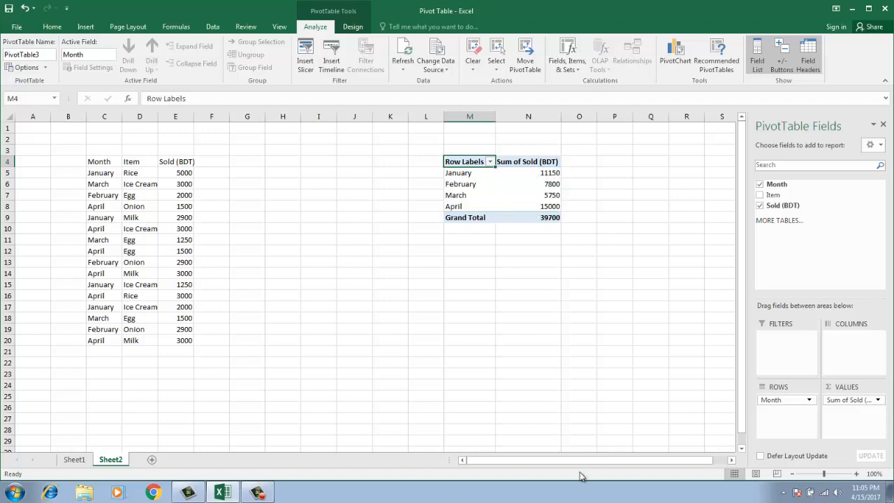
Change the Sold (BDT) value field to Count, giving January 4, April 6 and total 16
left_click(877, 401)
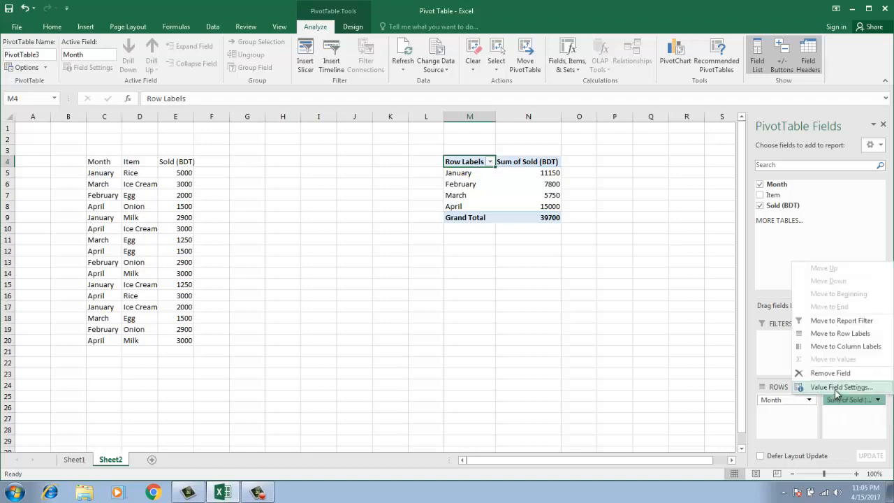
left_click(837, 388)
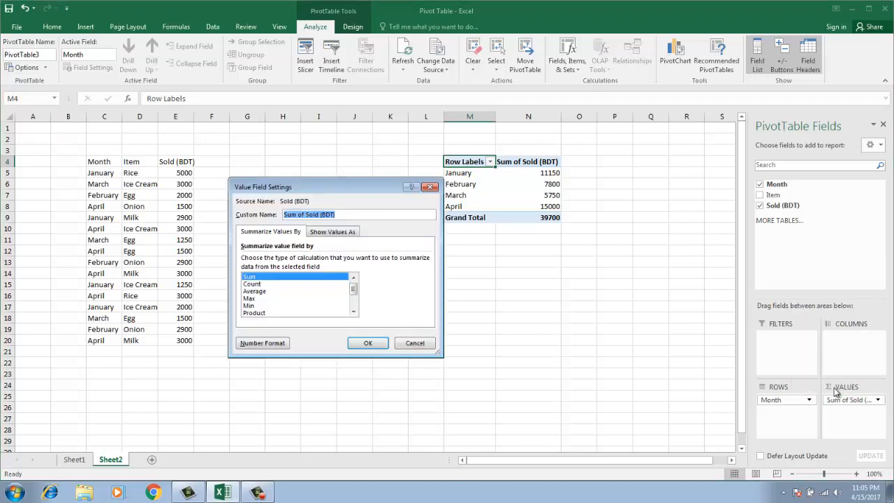
left_click_drag(342, 182, 455, 277)
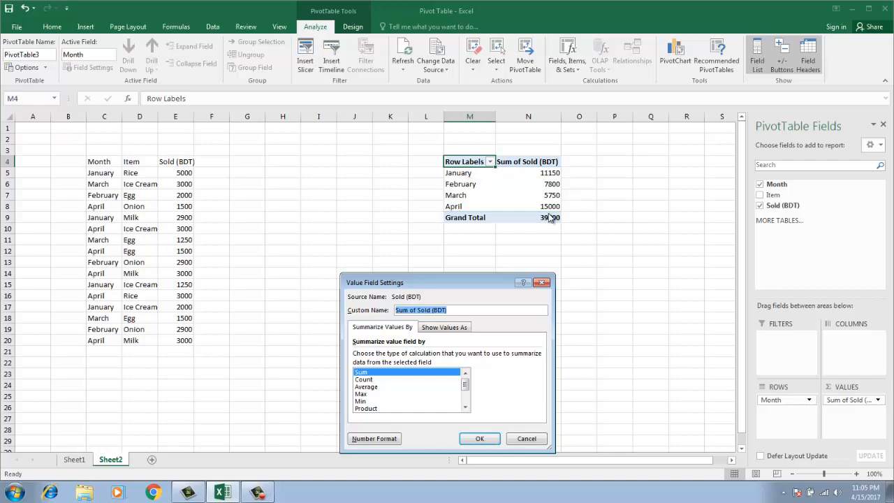
left_click(364, 379)
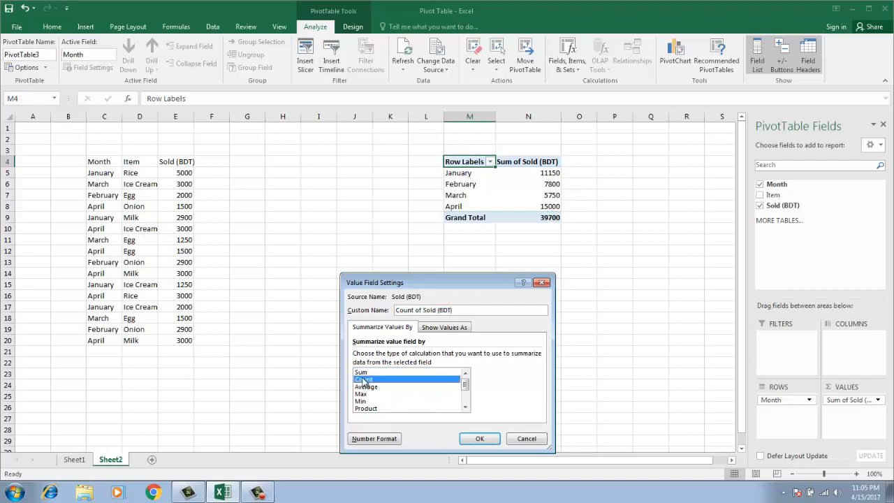
left_click(479, 439)
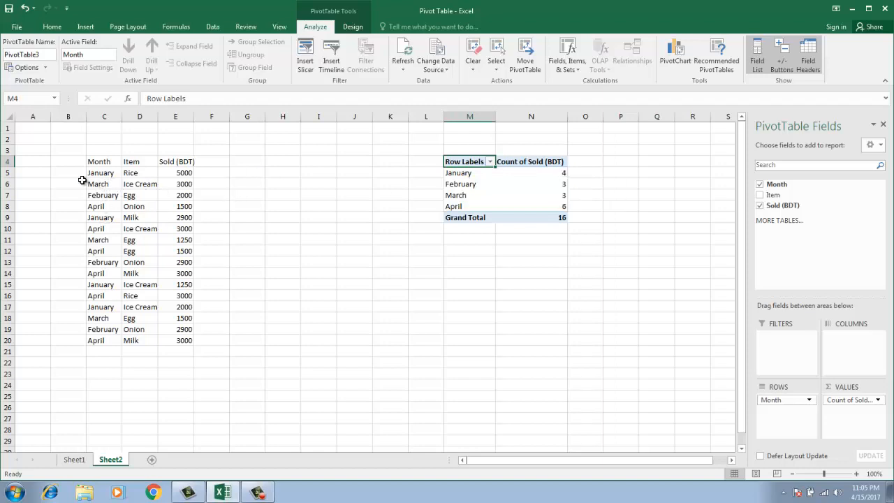
left_click(105, 173)
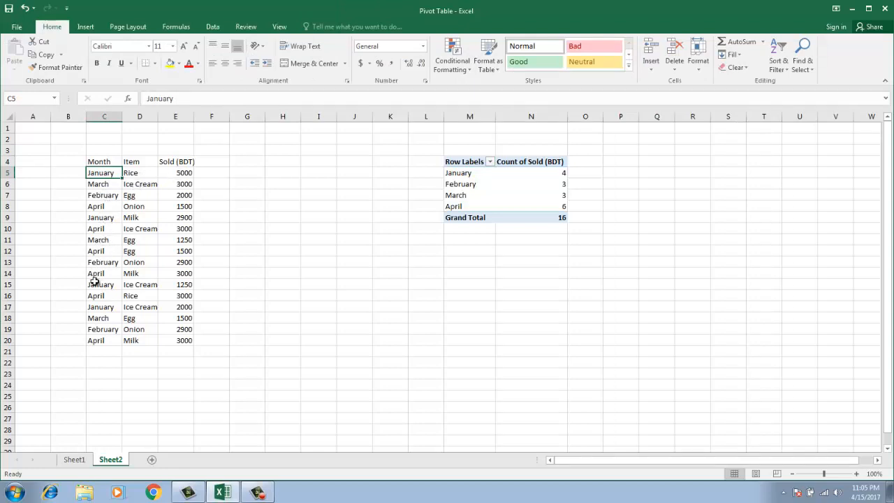
left_click(98, 286)
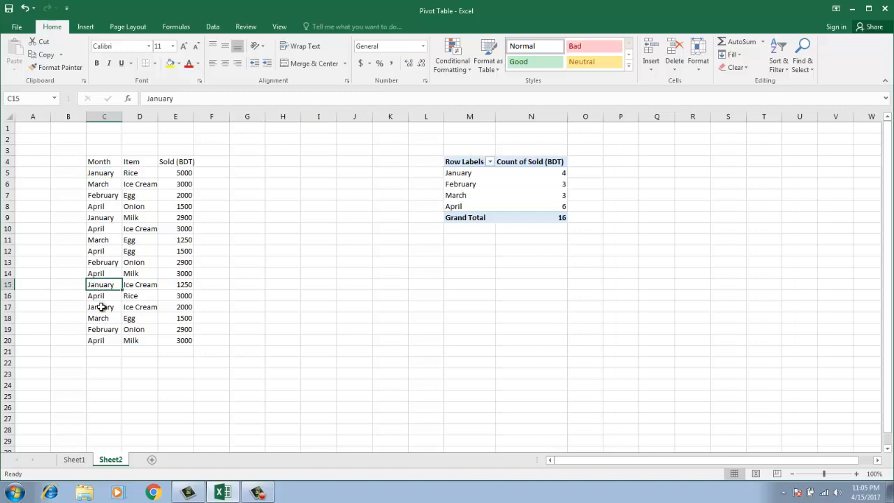
left_click(102, 308)
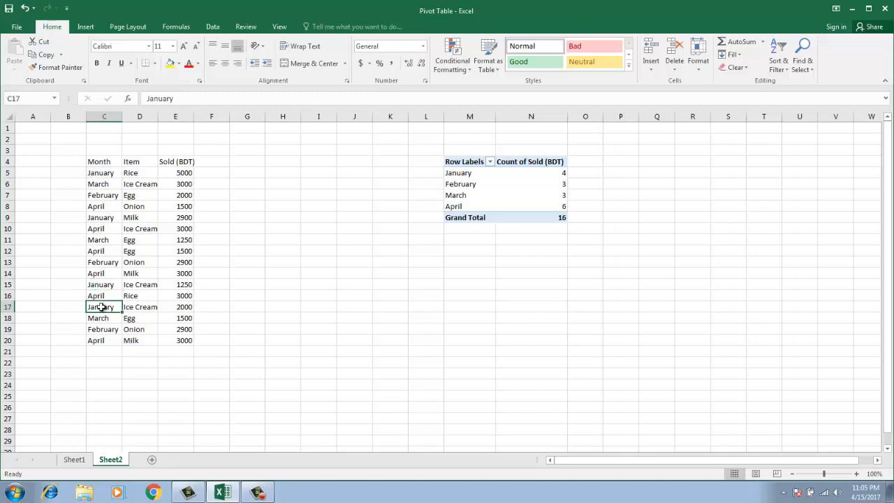
left_click(110, 218)
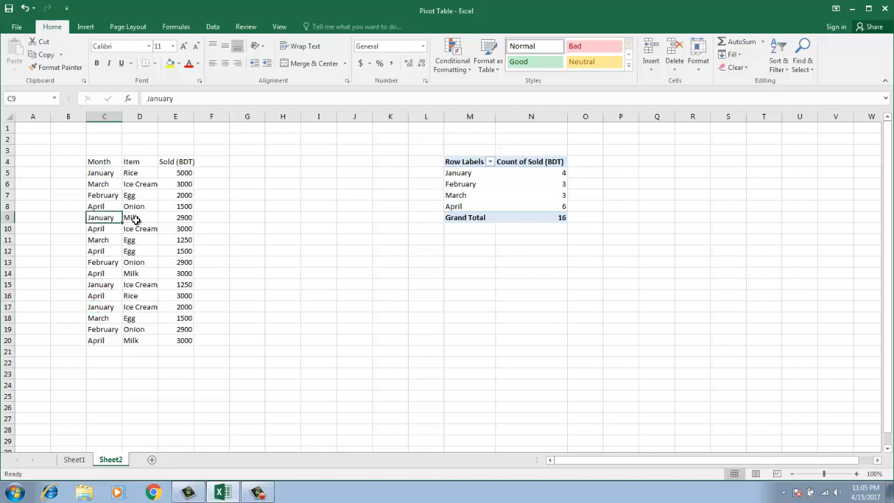
left_click(475, 186)
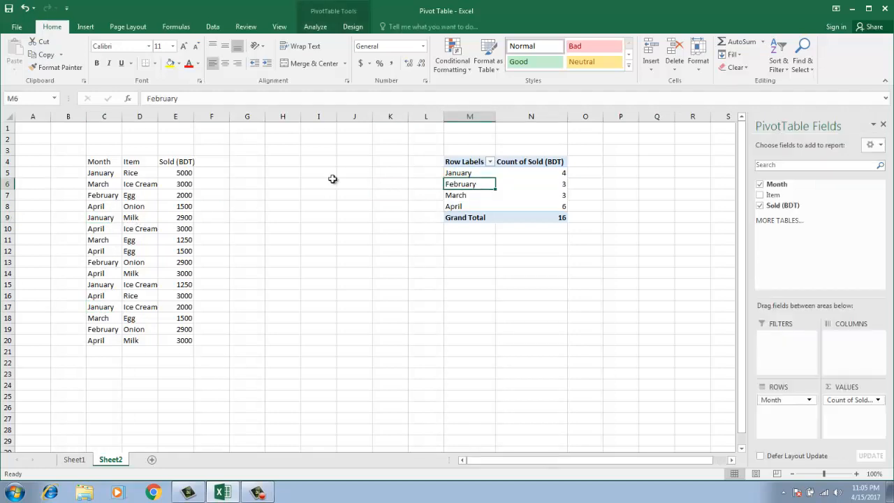
left_click(106, 174)
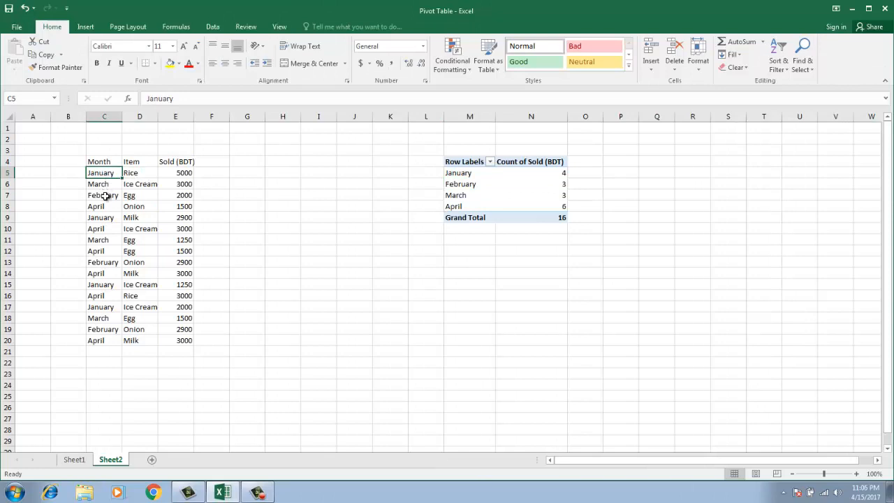
left_click(101, 195)
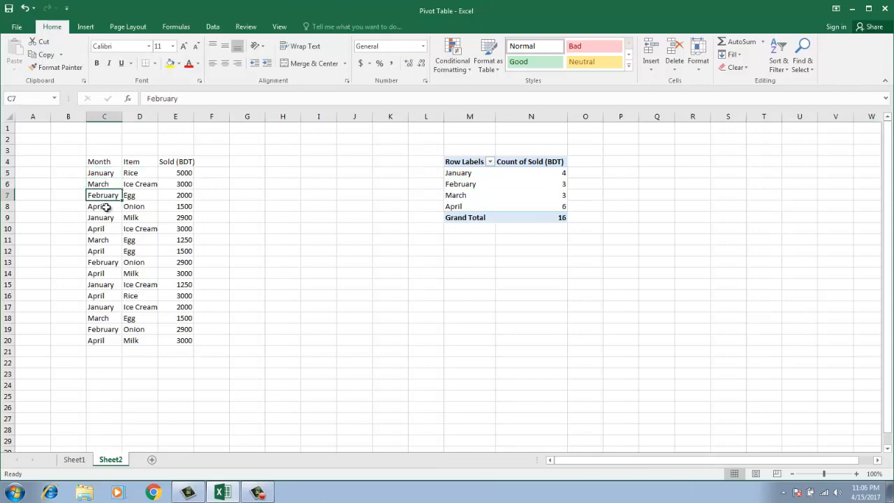
left_click(108, 264)
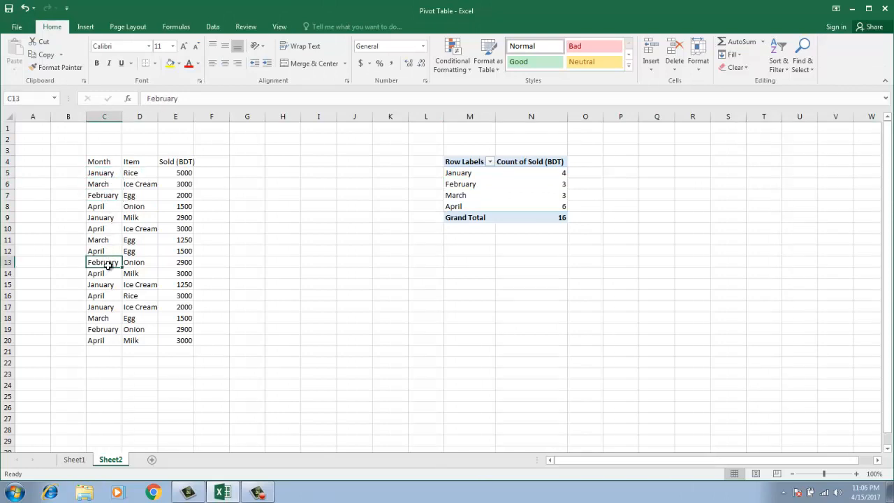
left_click(108, 330)
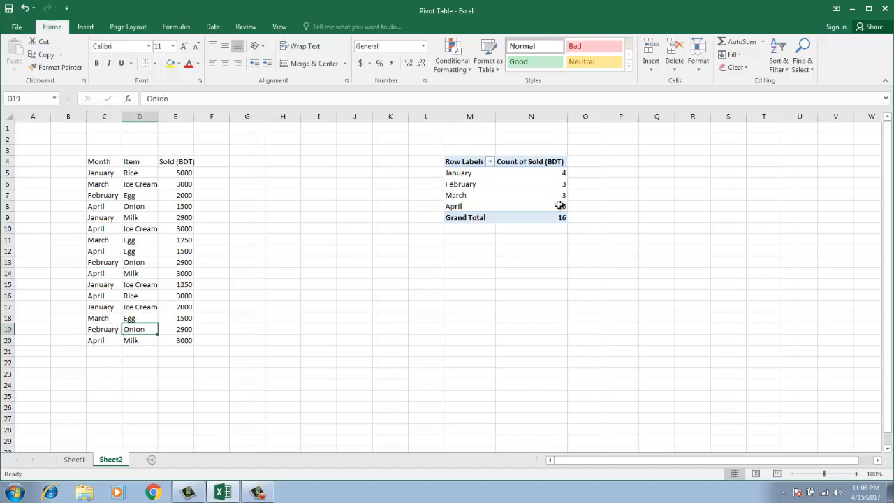
left_click(535, 161)
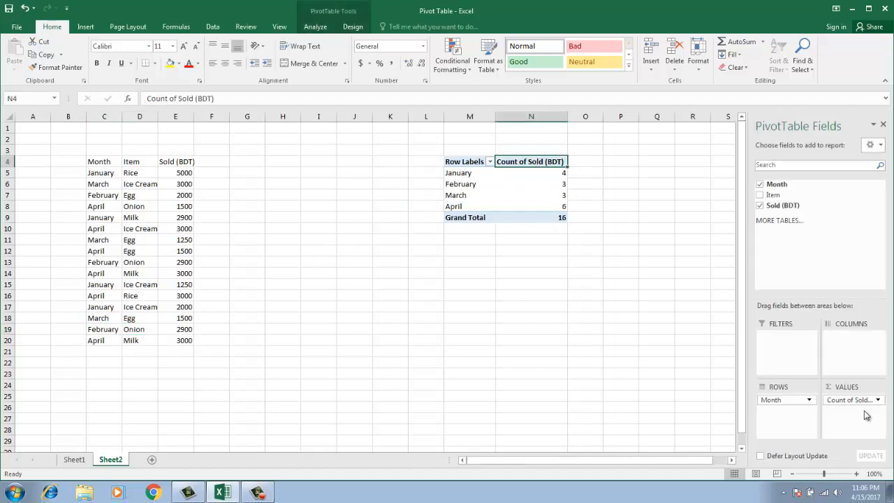
Switch the Sold (BDT) summary to Average, giving January 2787.5 and Grand Total 2481.25
left_click(876, 402)
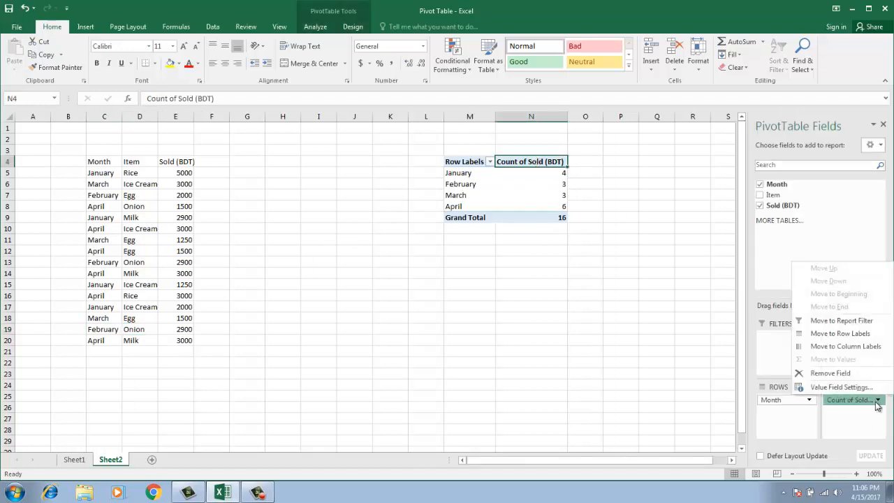
left_click(840, 387)
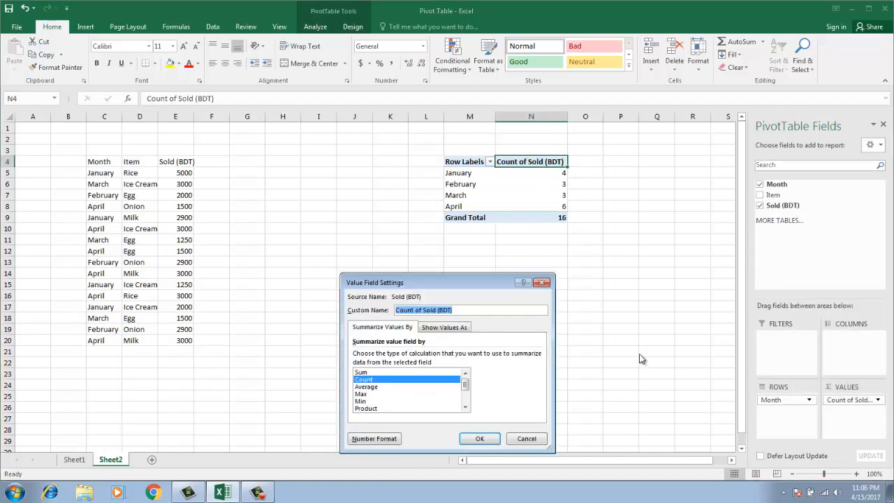
left_click(365, 386)
left_click(479, 438)
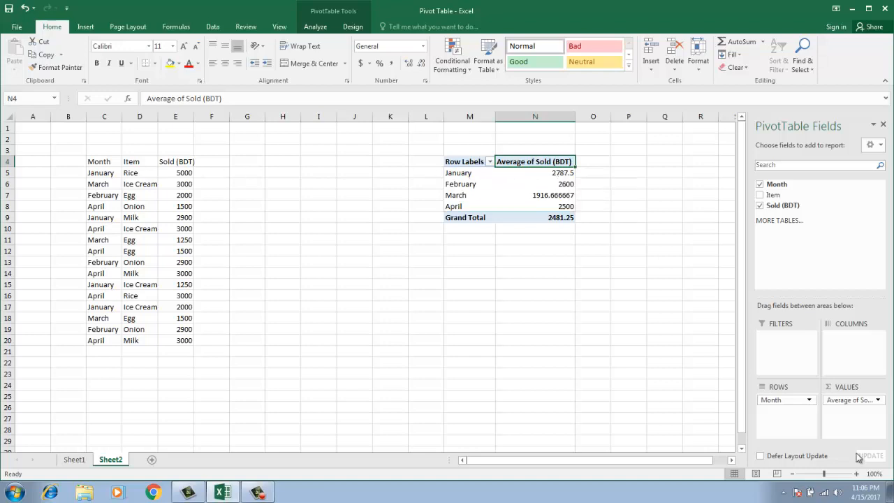
Change the Sold (BDT) summary to Max, giving January 5000 and Grand Total 5000
left_click(877, 399)
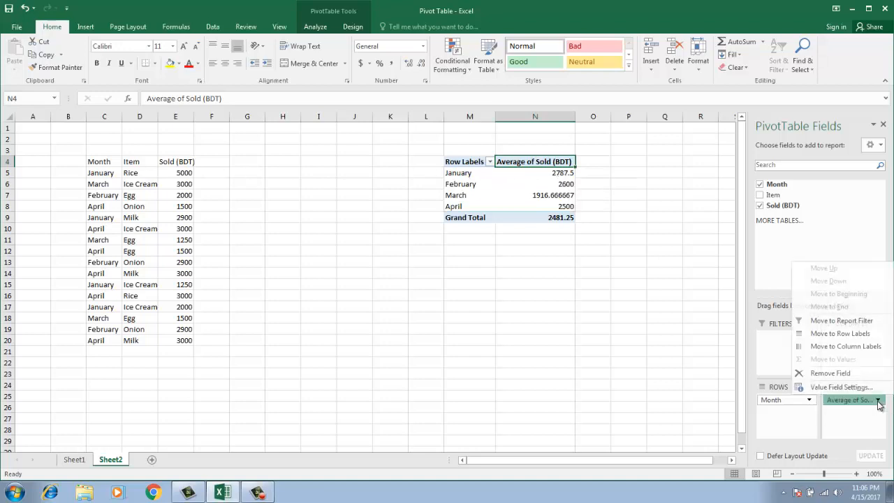
left_click(835, 386)
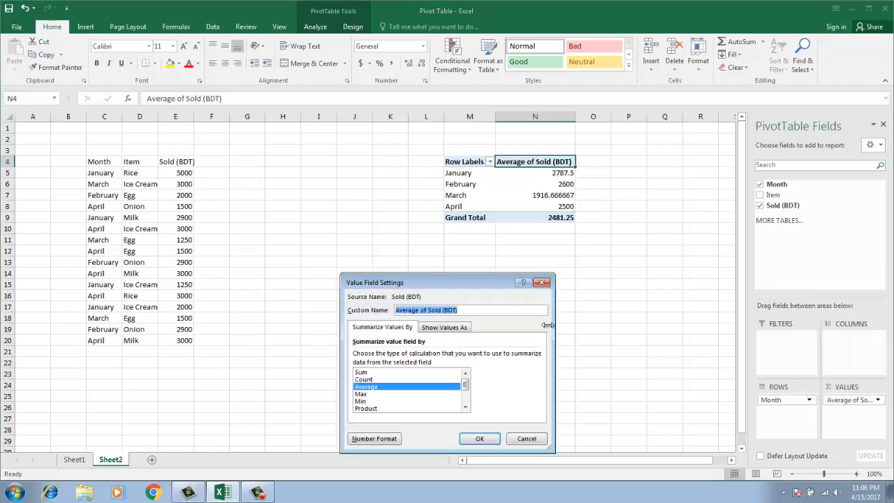
left_click(361, 393)
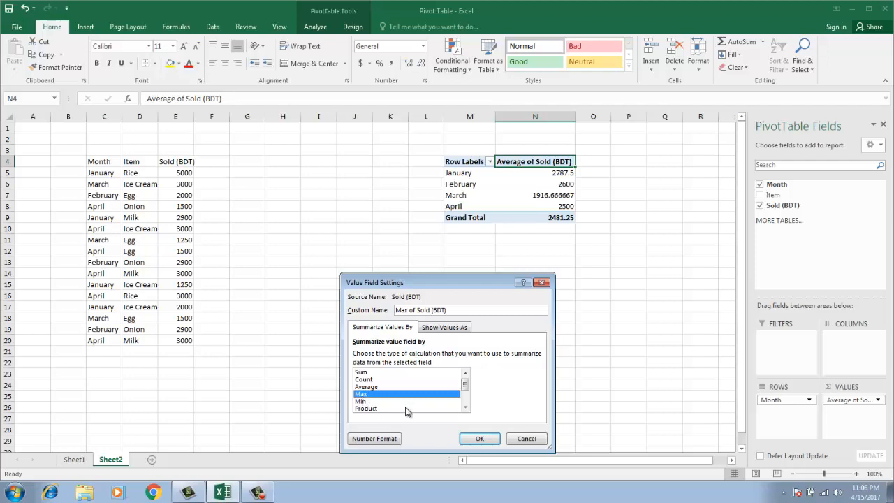
left_click(478, 438)
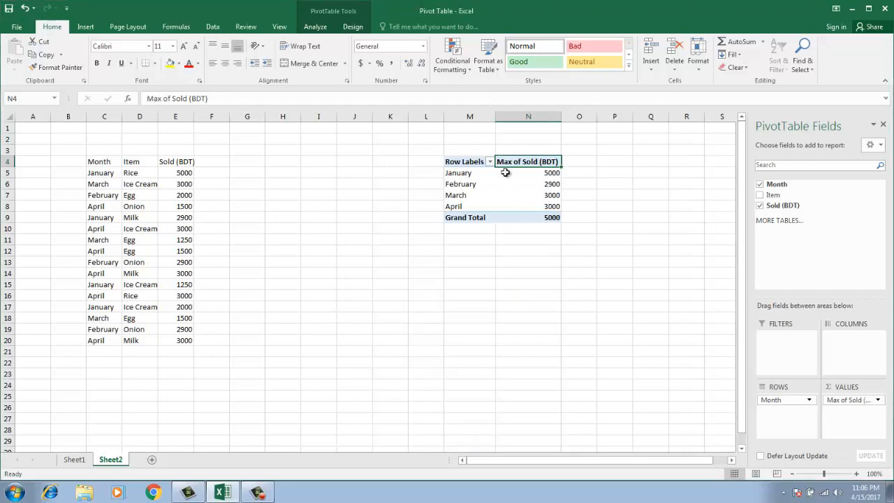
Verify the January 5000 maximum against the Rice row in the source data
mouse_move(551, 174)
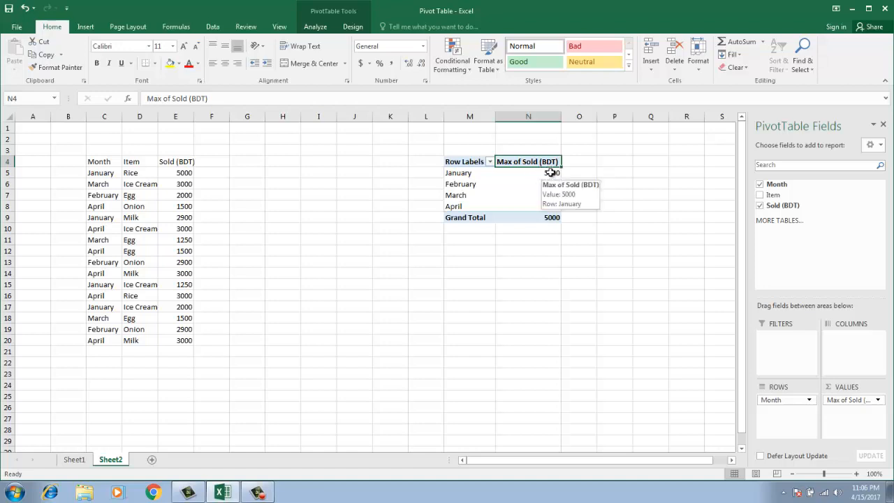
left_click(106, 174)
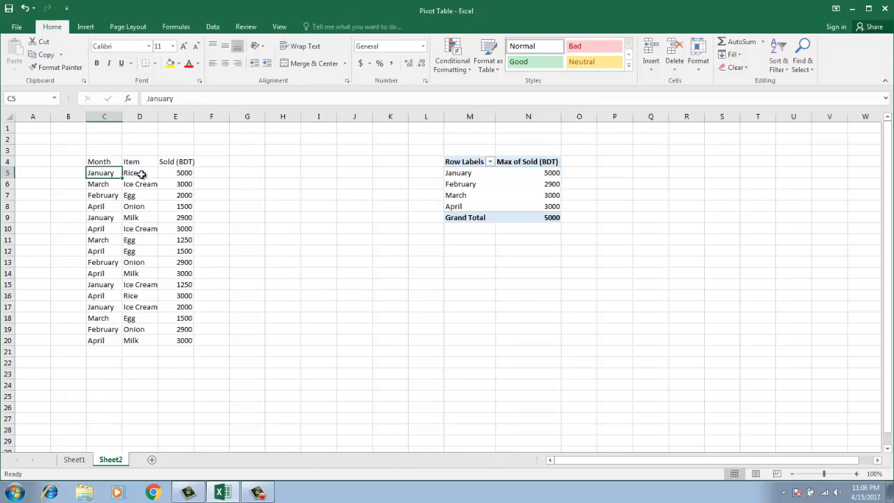
left_click(140, 174)
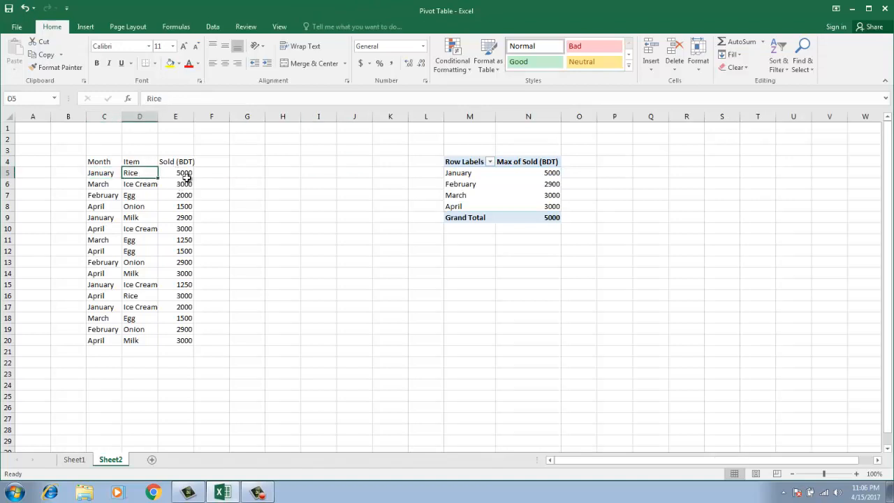
left_click(186, 175)
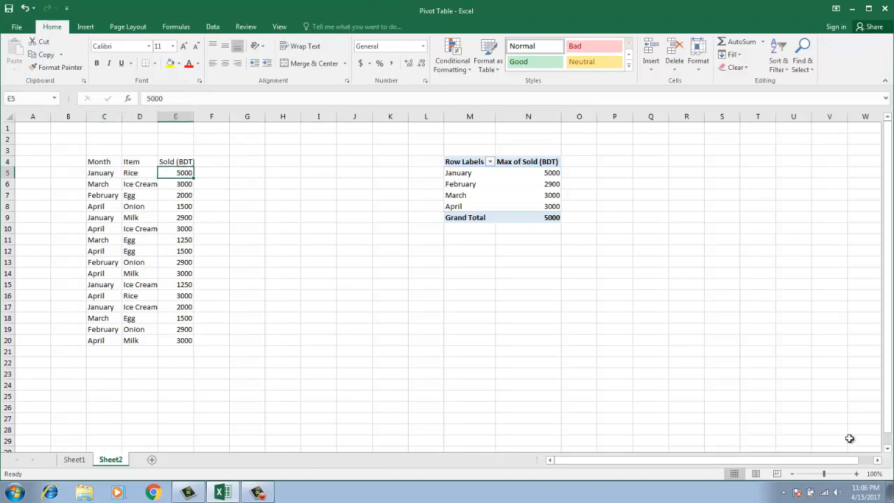
left_click(515, 162)
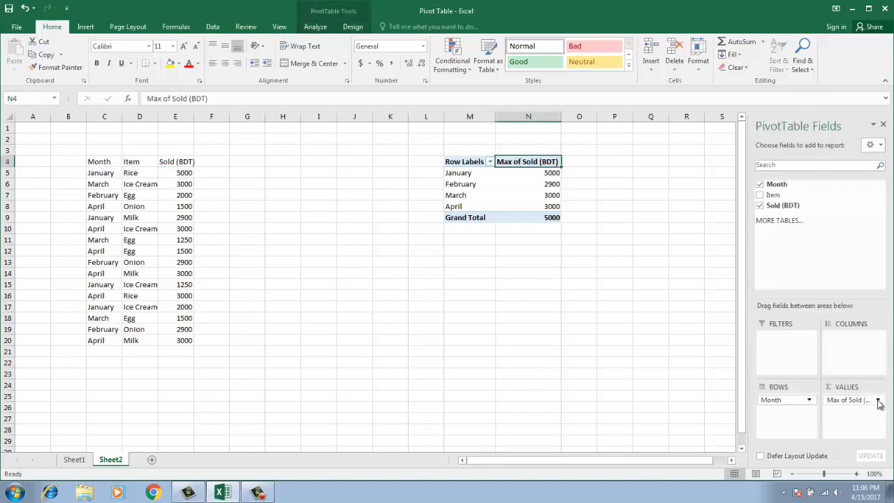
left_click(877, 400)
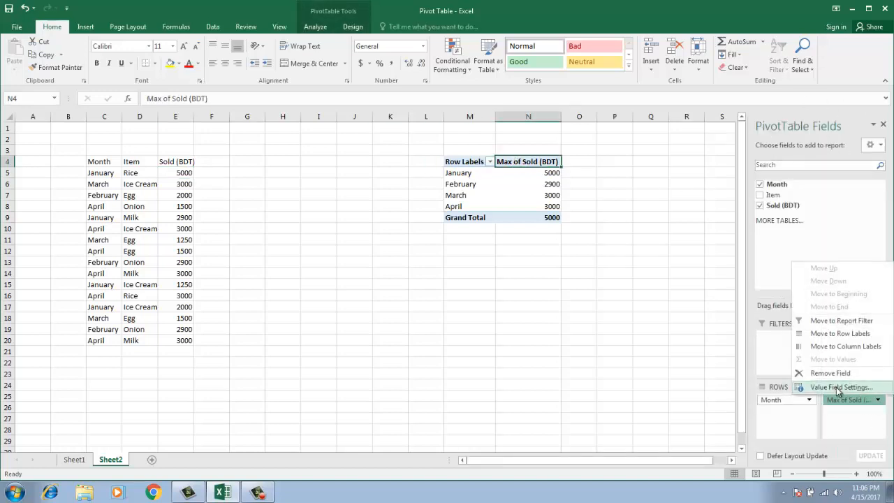
left_click(840, 388)
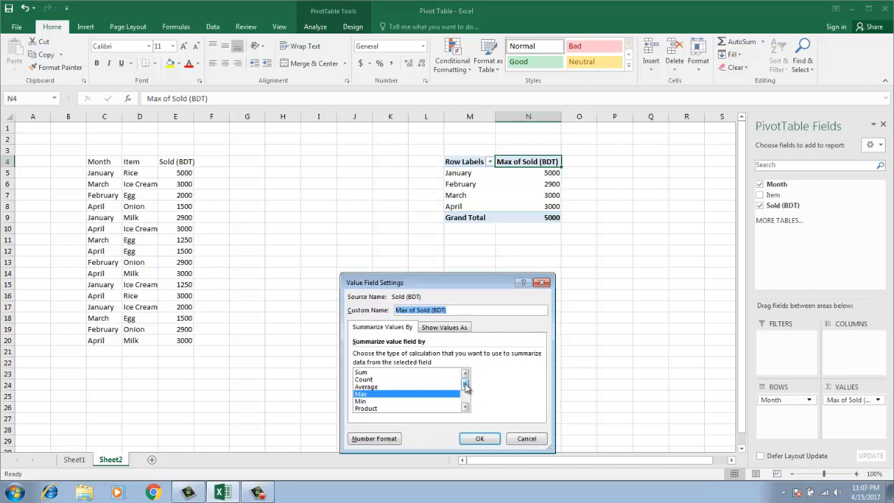
left_click_drag(465, 386, 465, 402)
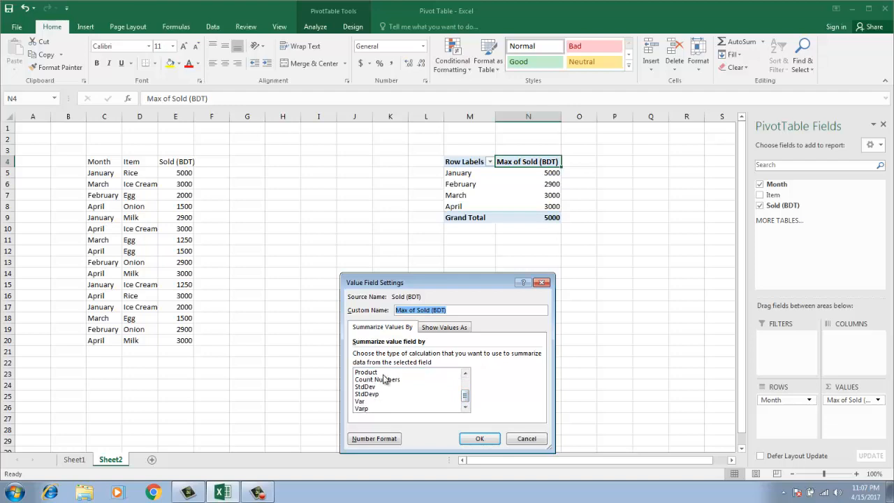
left_click(479, 439)
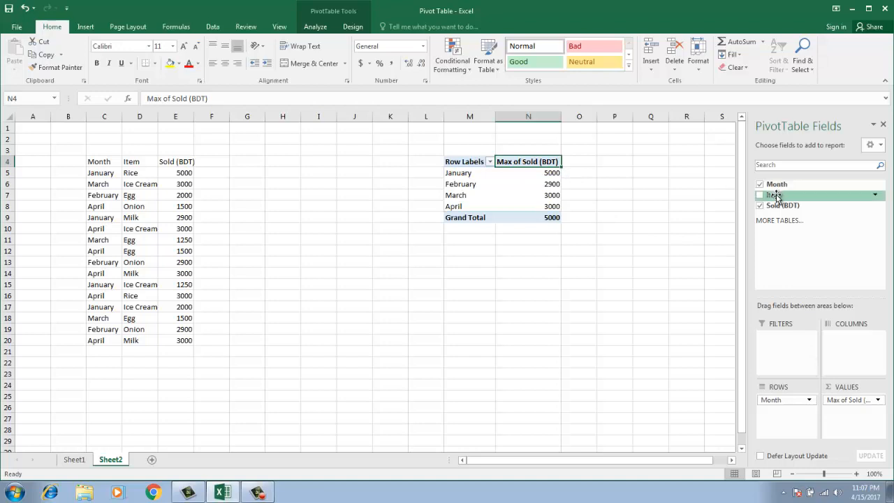
Add Item as a report filter set to Milk, leaving January 2900 and April 3000
left_click_drag(776, 196, 784, 348)
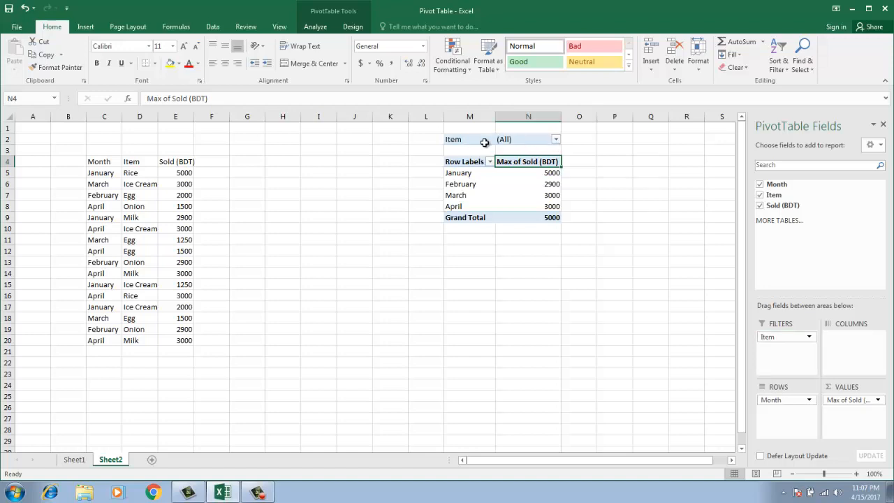
left_click(556, 140)
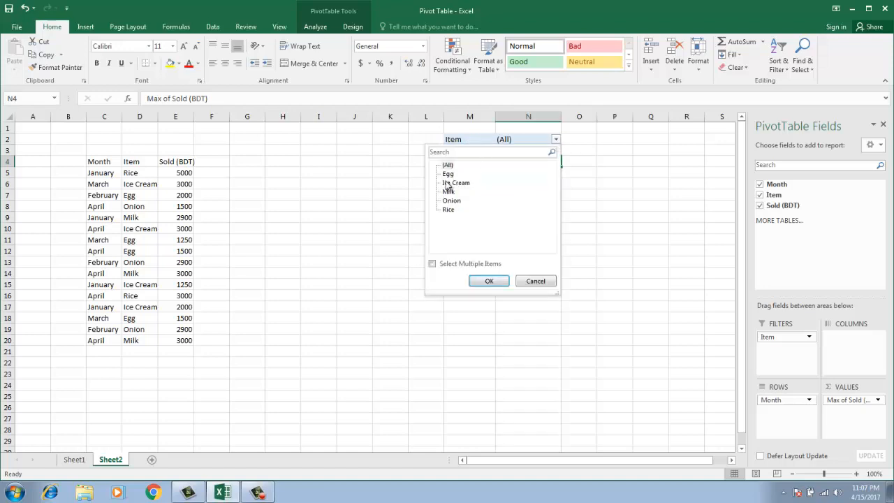
left_click(449, 191)
left_click(485, 282)
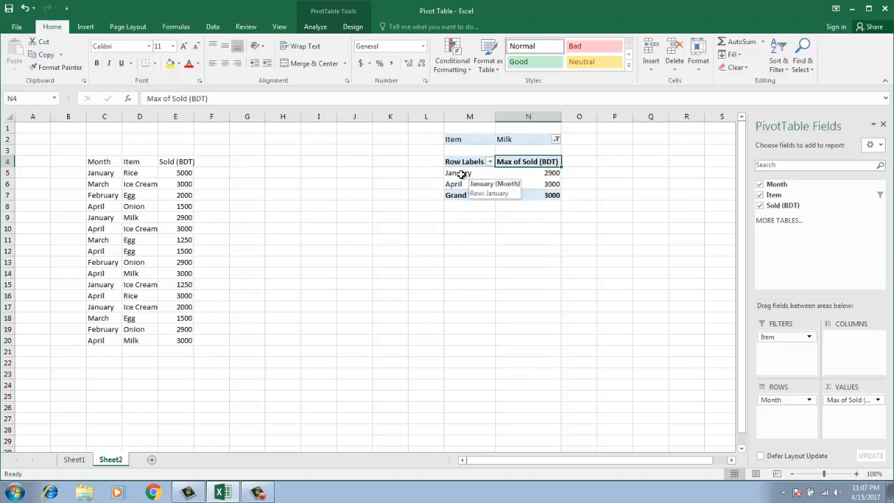
left_click(460, 174)
left_click(461, 183, "ctrl")
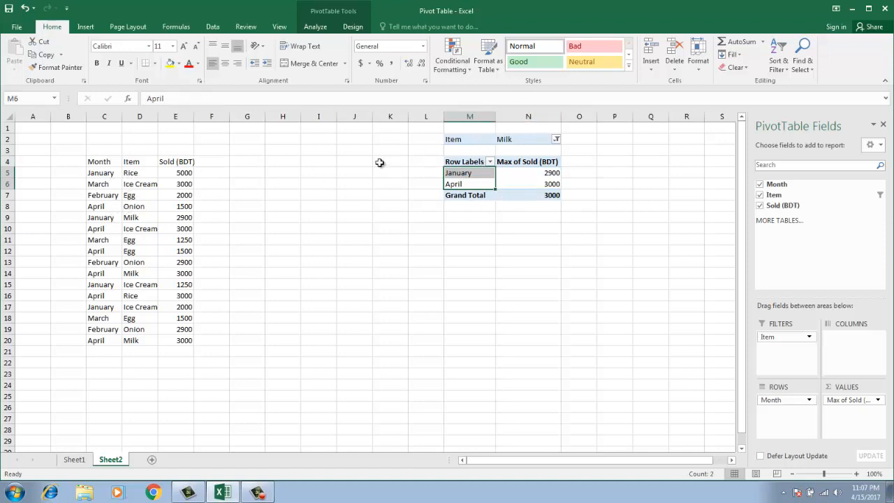
left_click(139, 218)
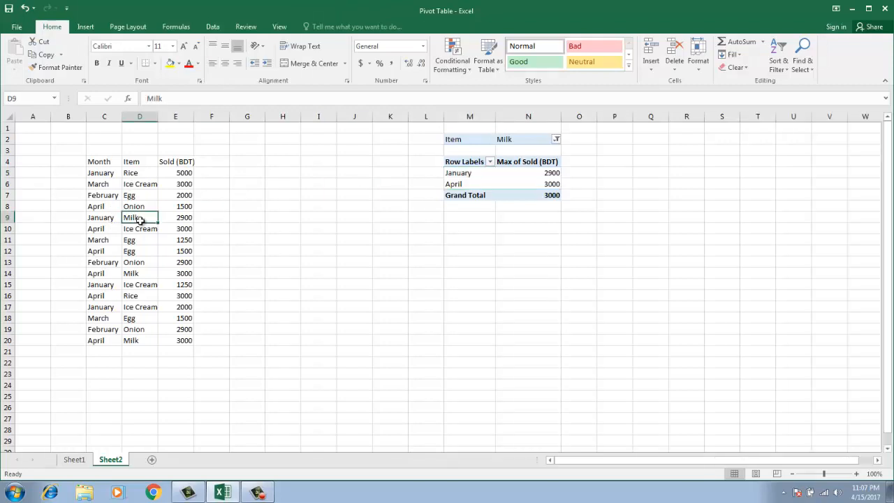
left_click(135, 273)
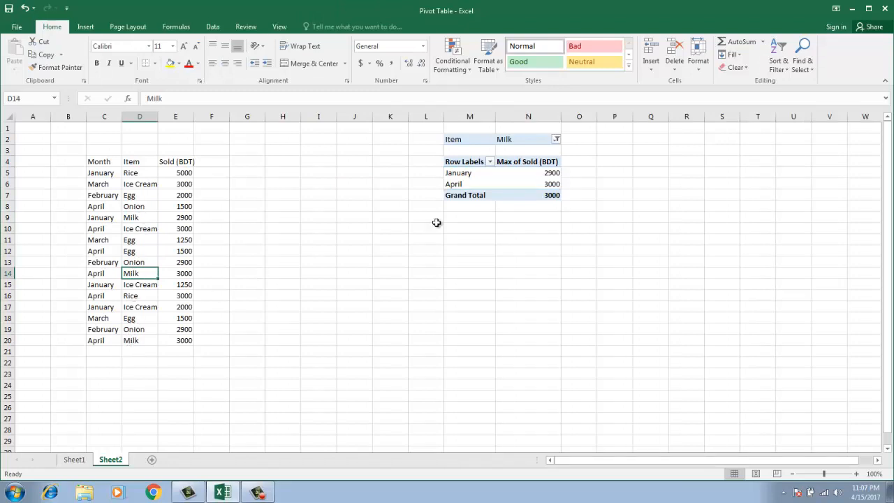
Change the Item filter to Rice, showing January 5000 and April 3000
left_click(555, 141)
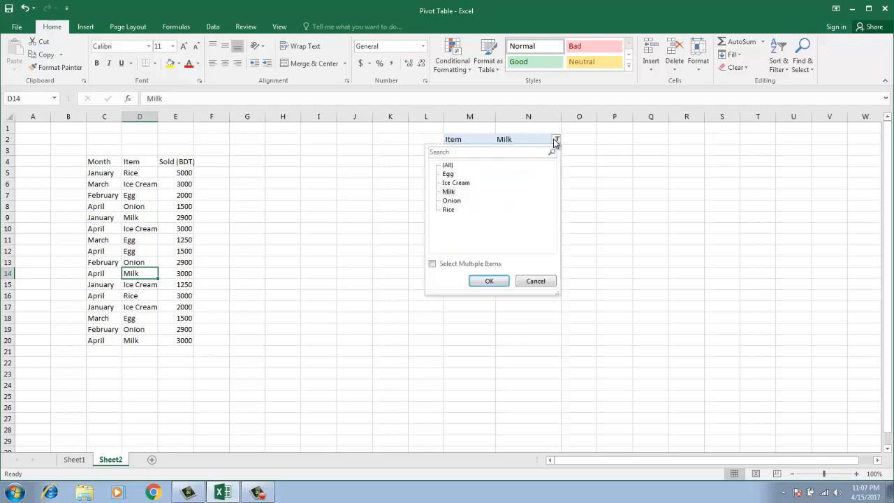
left_click(448, 210)
left_click(483, 282)
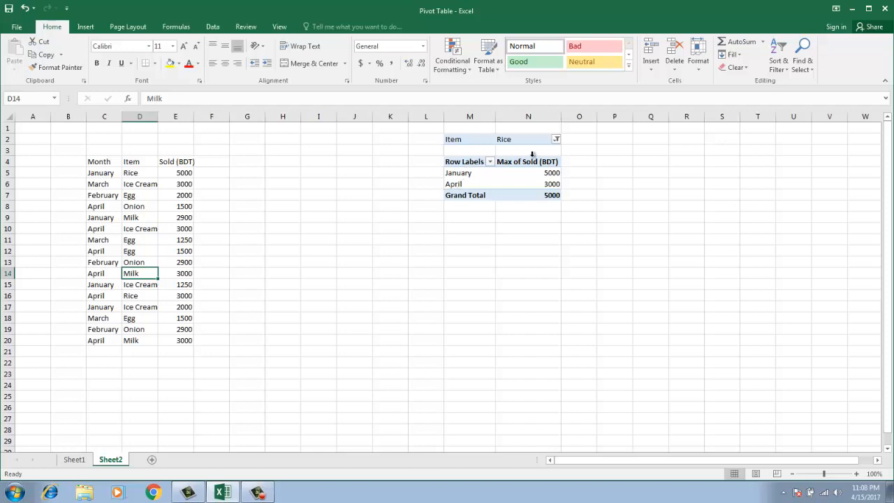
Change the Item filter to Egg, showing February 2000, March 1500 and April 1500
left_click(557, 141)
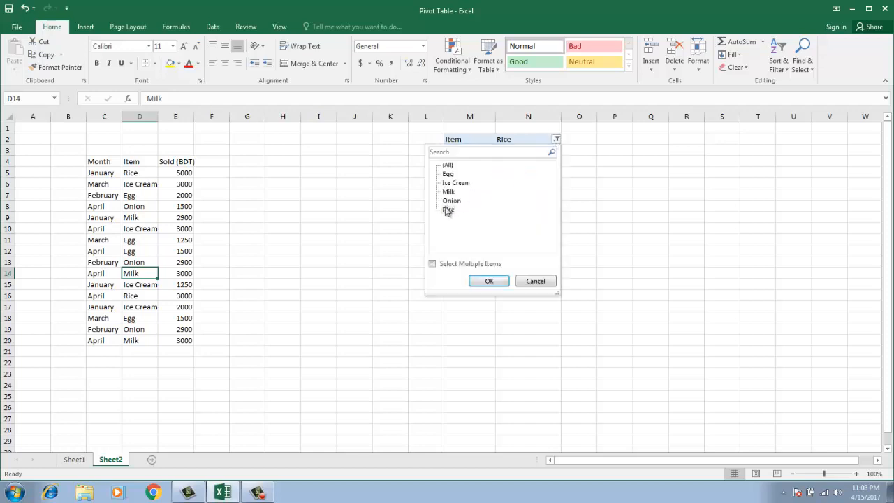
left_click(448, 174)
left_click(488, 281)
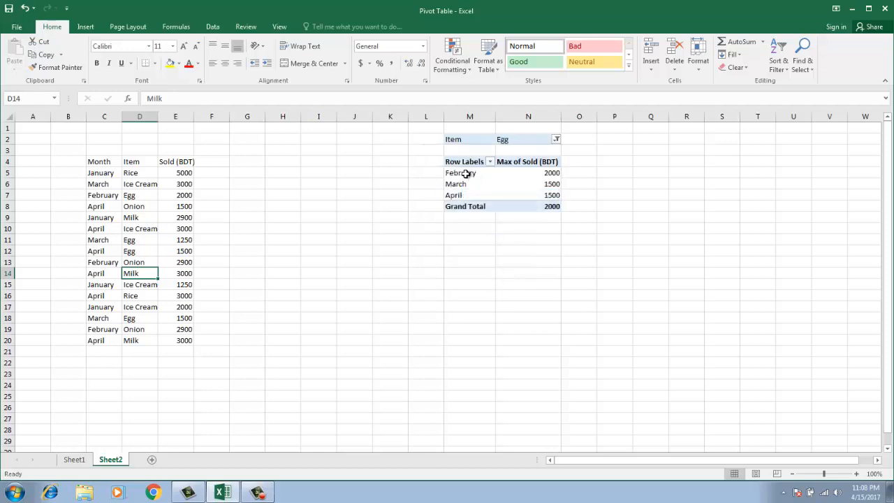